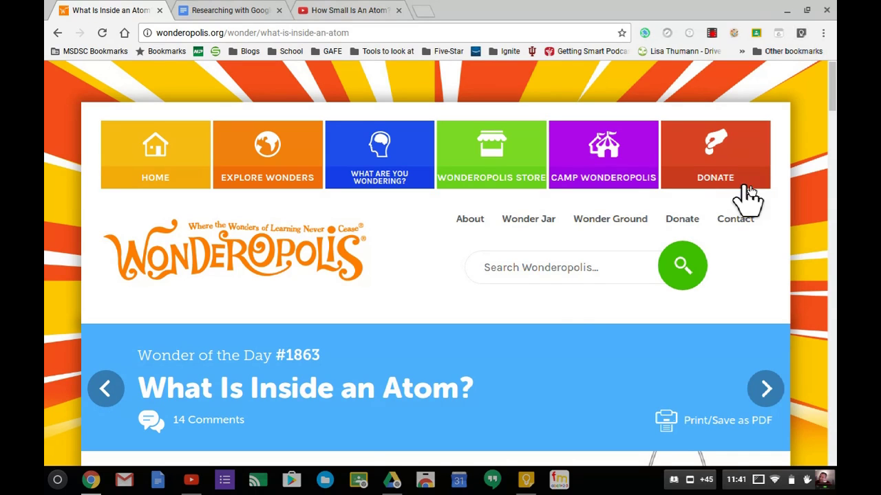
# - Open Google Keep and show its side menu with labels like Research and Work
pyautogui.click(525, 480)
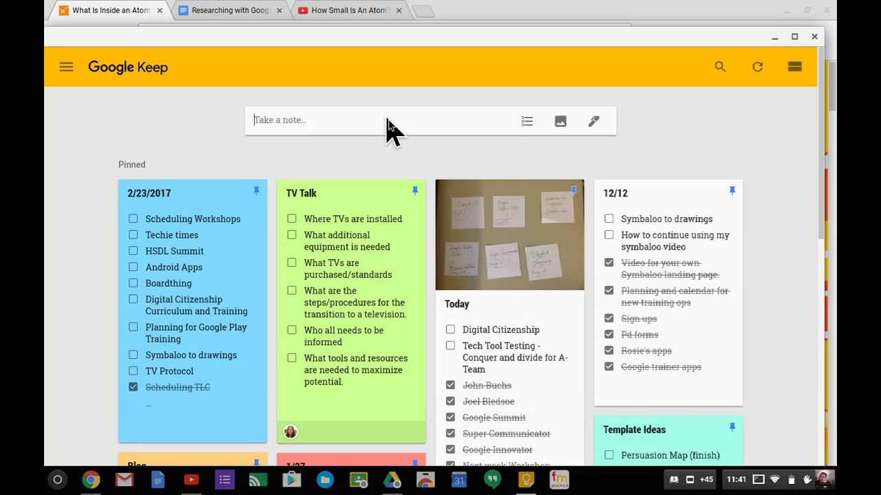
pyautogui.click(387, 125)
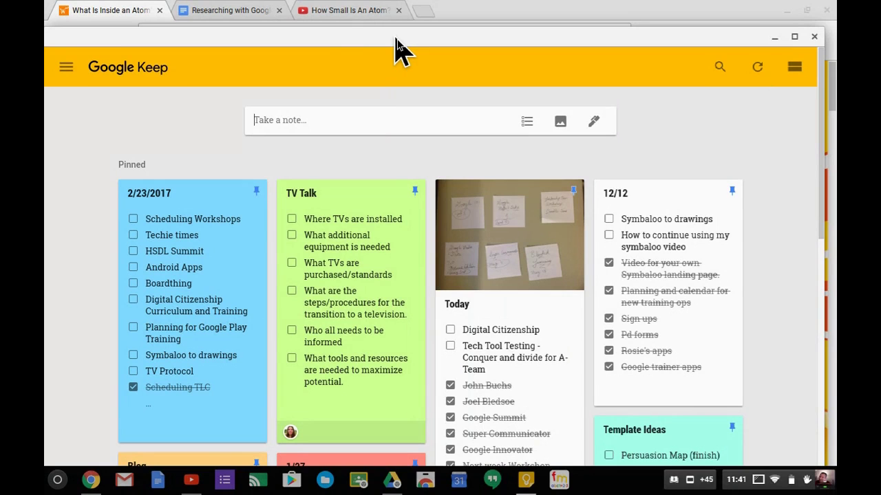
pyautogui.click(66, 69)
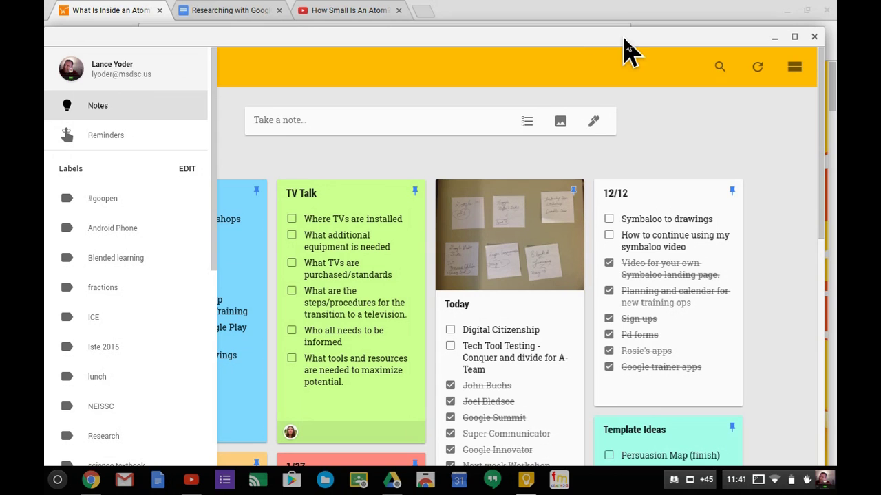
pyautogui.moveTo(625, 49)
pyautogui.mouseDown()
pyautogui.moveTo(636, 66)
pyautogui.moveTo(627, 43)
pyautogui.mouseUp()
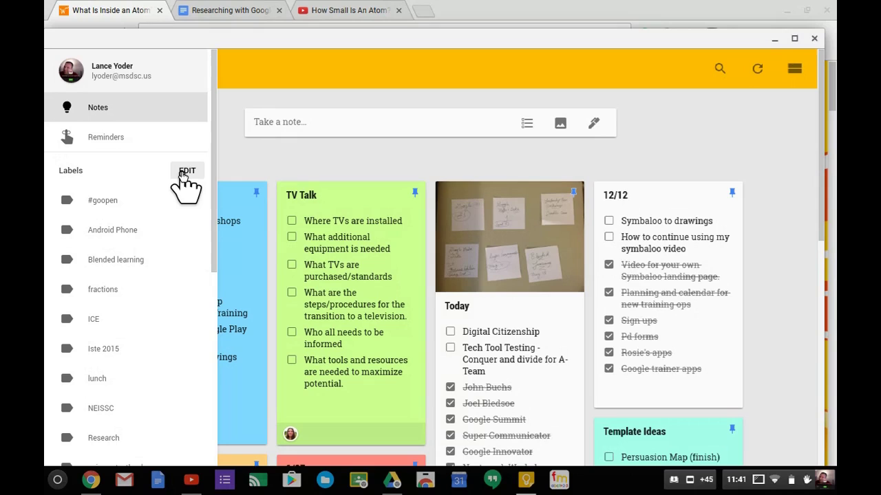
pyautogui.scroll(-6, 173, 251)
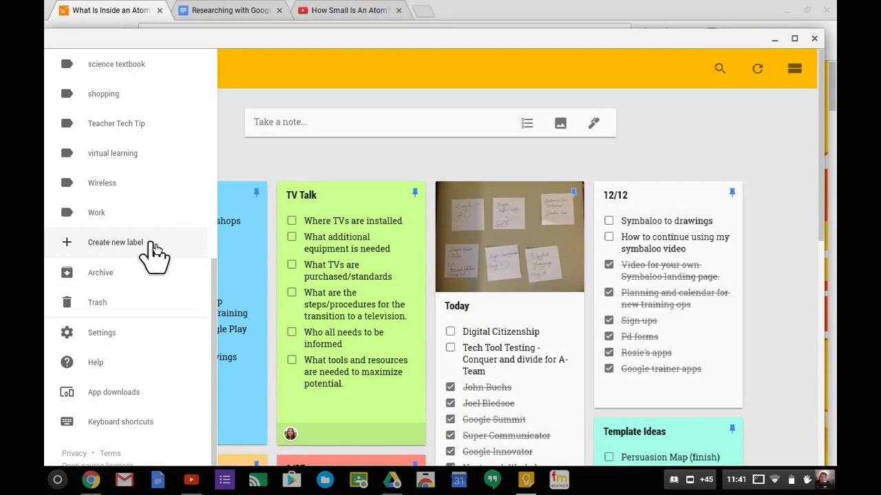
# - Add a new label named 'Atoms' and close the label editor
pyautogui.click(145, 244)
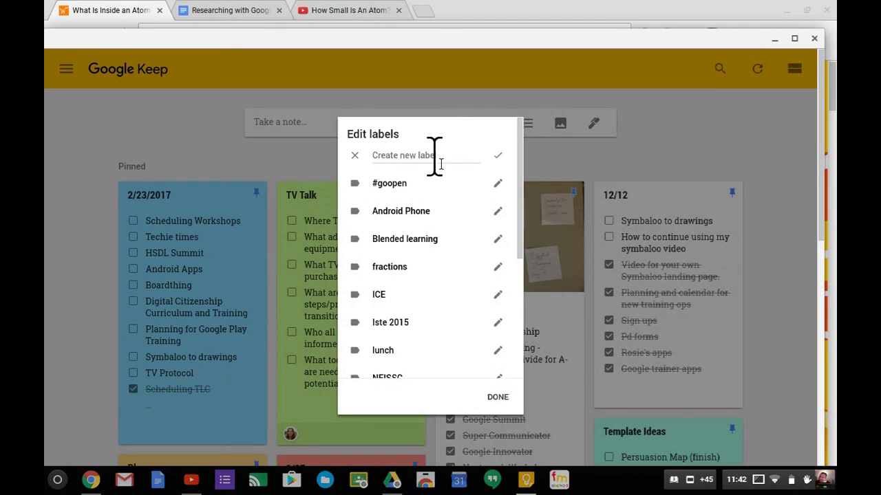
pyautogui.write('A')
pyautogui.write('go')
pyautogui.press('BackSpace')
pyautogui.press('BackSpace')
pyautogui.write('toms')
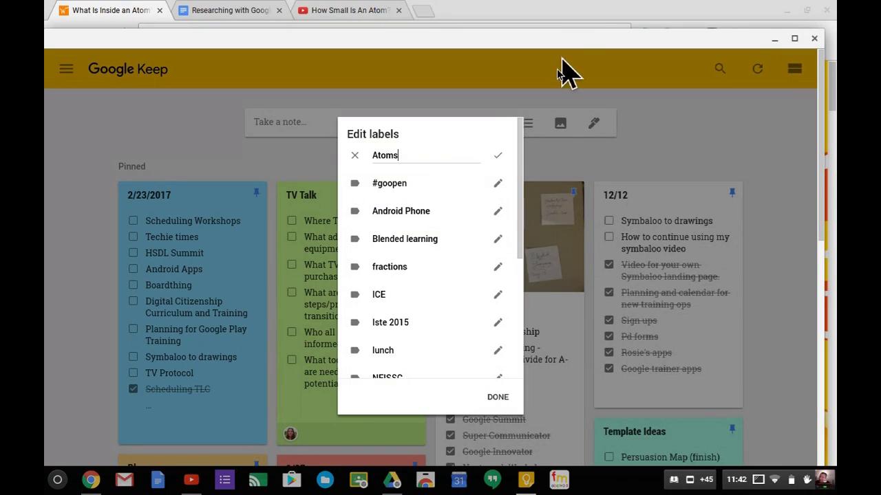
pyautogui.click(498, 156)
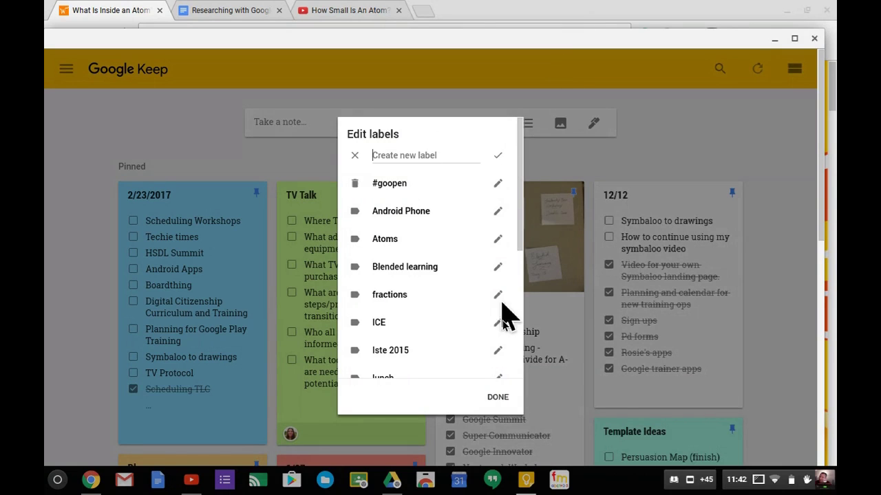
pyautogui.click(499, 399)
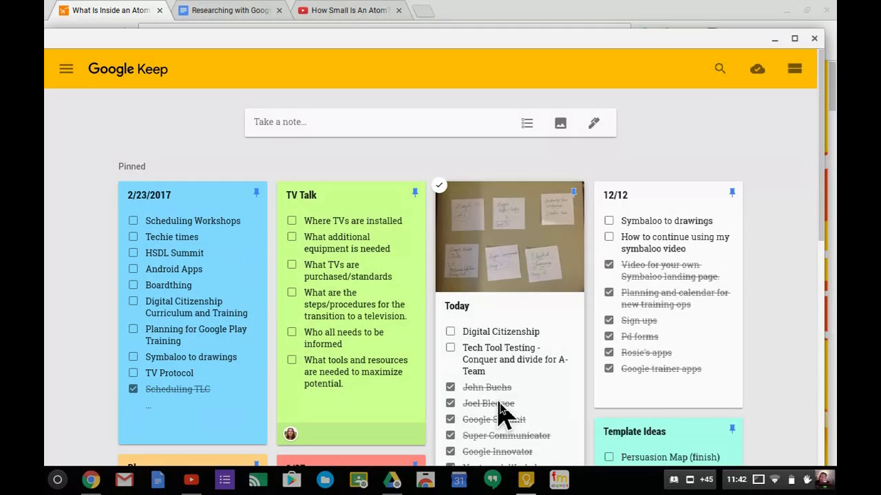
# - Minimize Keep and scroll to the body of the 'What Is Inside an Atom?' article
pyautogui.click(774, 39)
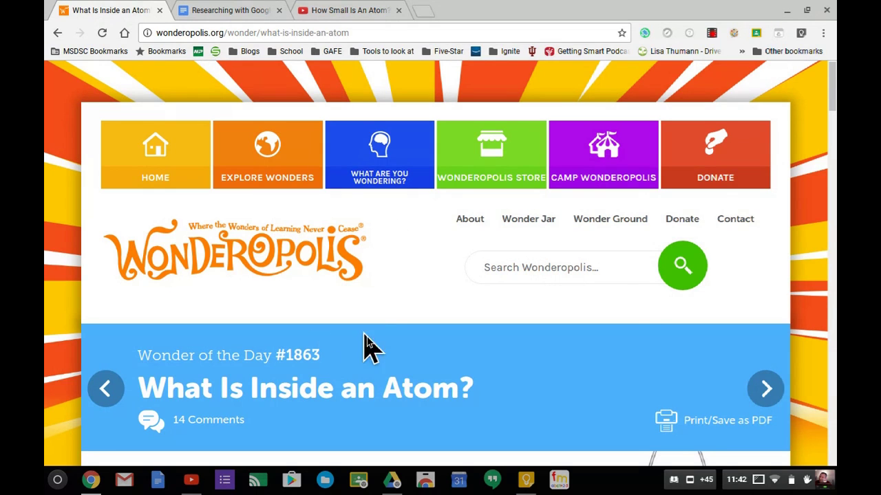
pyautogui.click(234, 11)
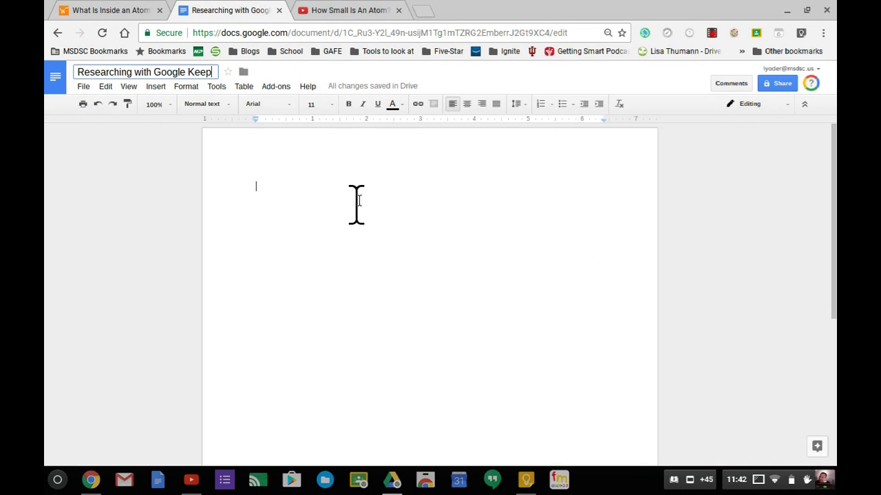
pyautogui.click(324, 9)
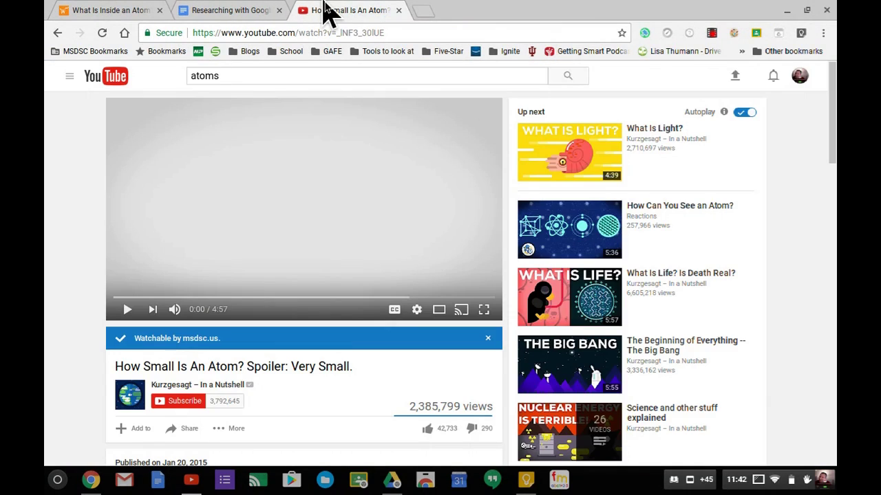
pyautogui.click(110, 11)
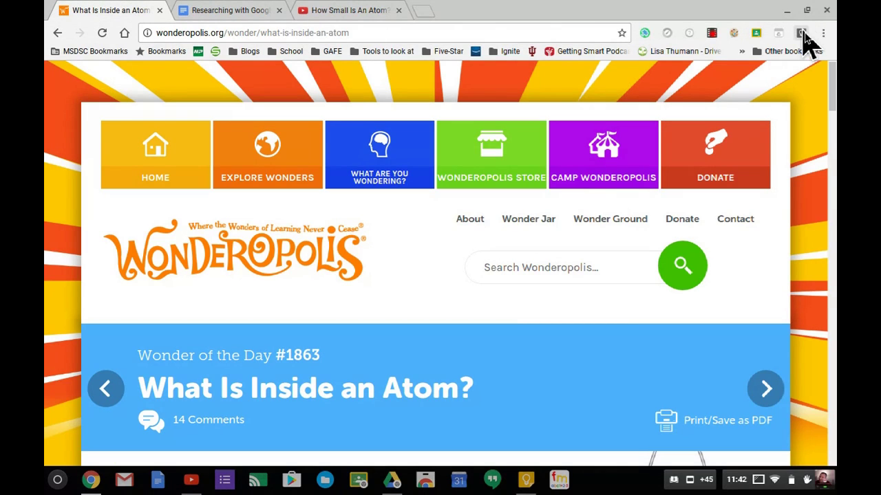
pyautogui.scroll(-3, 575, 329)
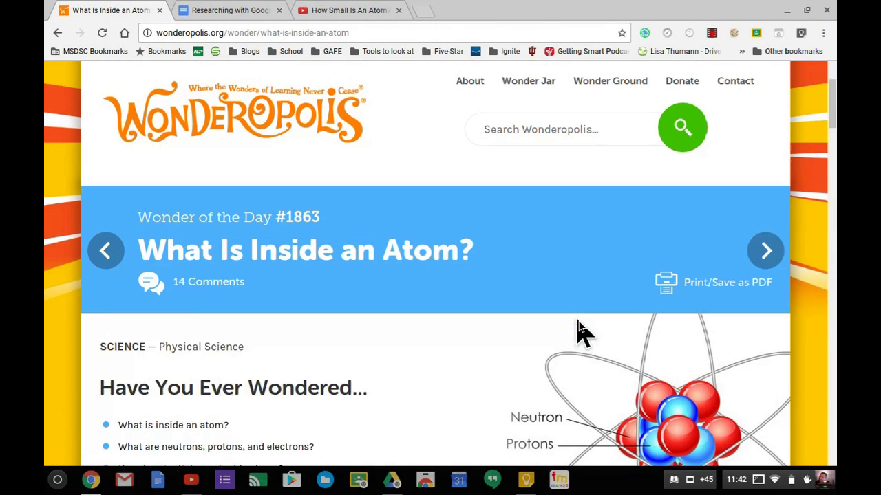
pyautogui.scroll(-5, 610, 355)
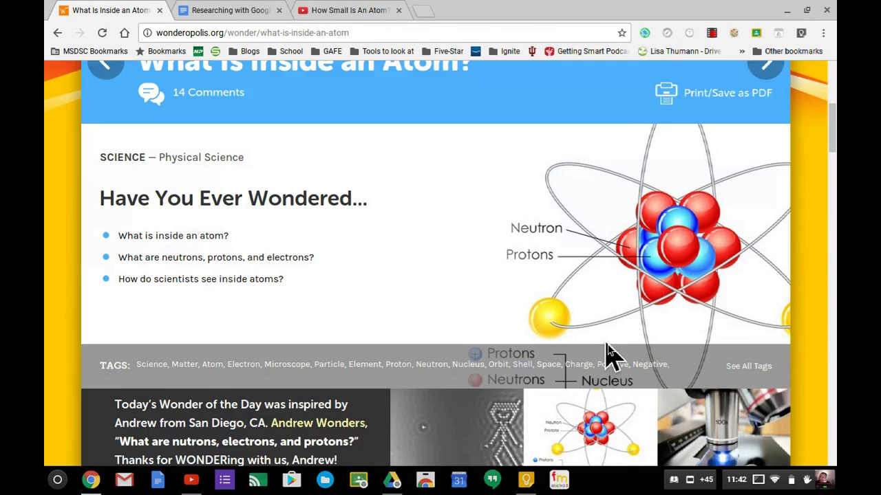
pyautogui.scroll(-4, 606, 354)
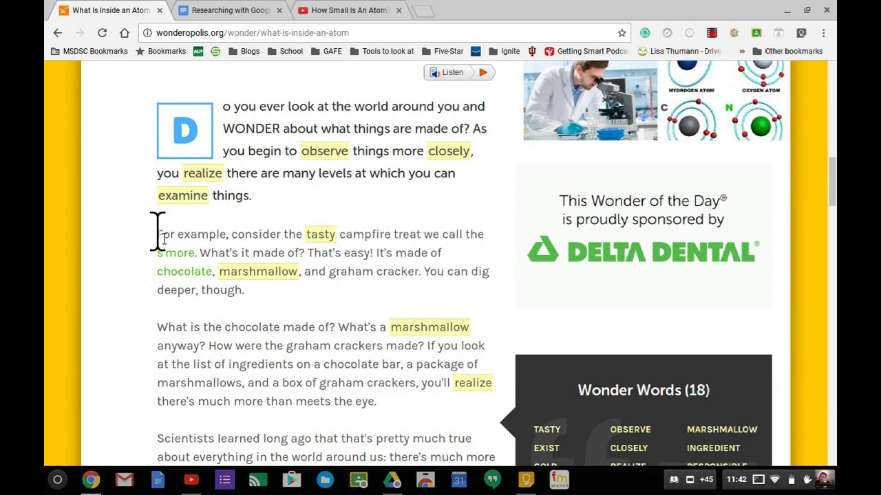
# - Save the s'more paragraph to a Keep note titled 'Wonderopolis about Atoms'
pyautogui.moveTo(159, 233); pyautogui.dragTo(246, 298)
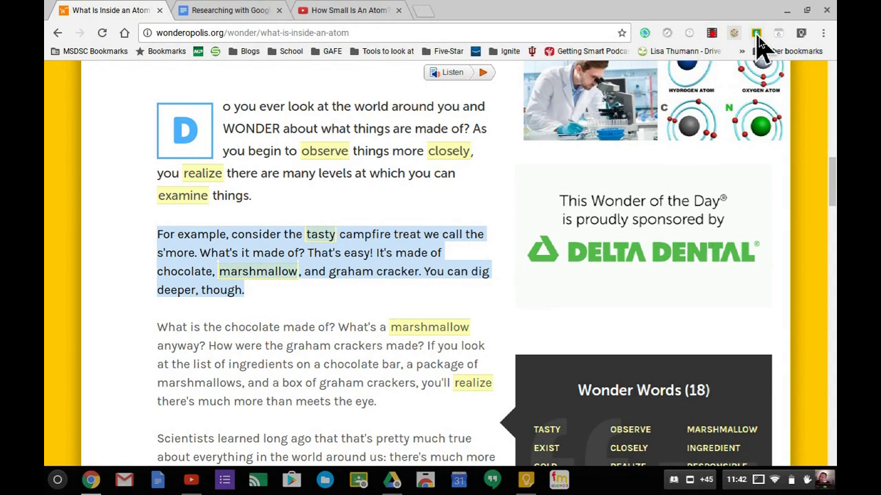
pyautogui.click(801, 35)
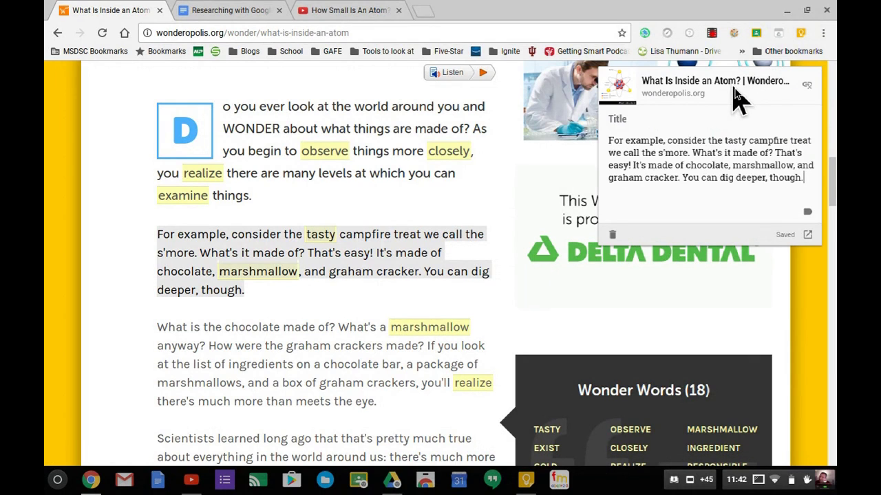
pyautogui.click(626, 123)
pyautogui.write('Wondero')
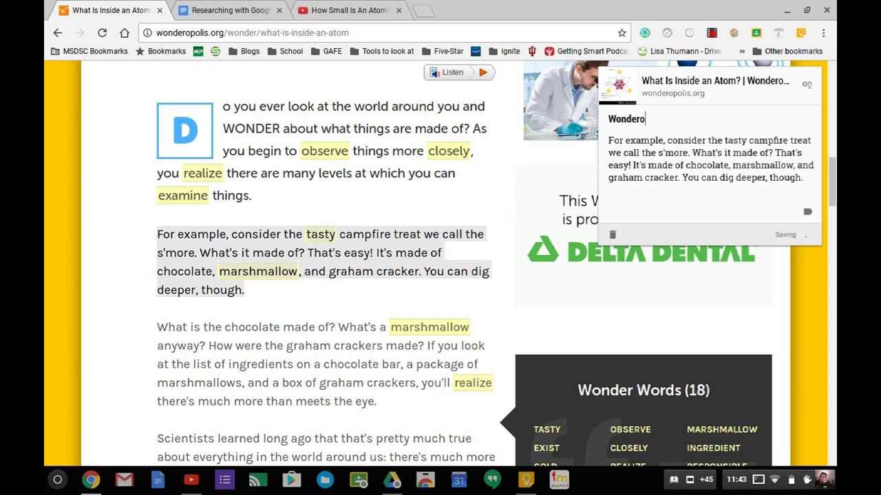
pyautogui.write('polis about Atoms')
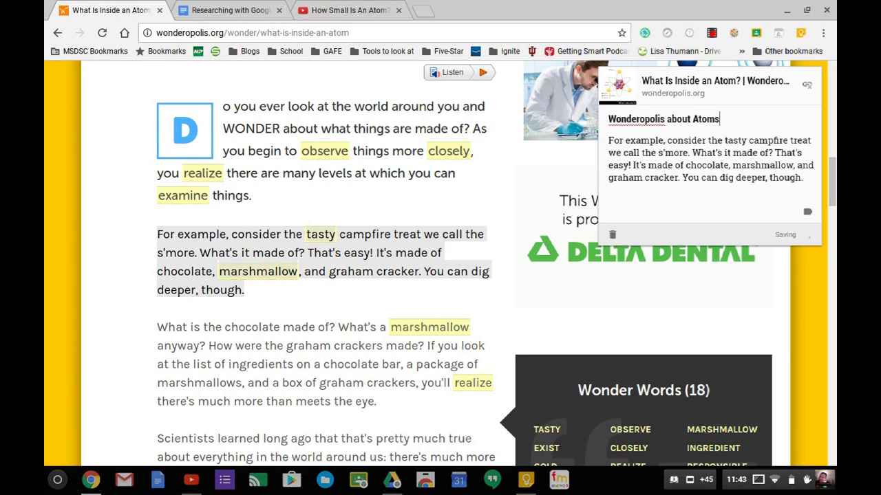
# - Give the 'Wonderopolis about Atoms' note the Atoms and Research labels
pyautogui.click(812, 179)
pyautogui.click(807, 214)
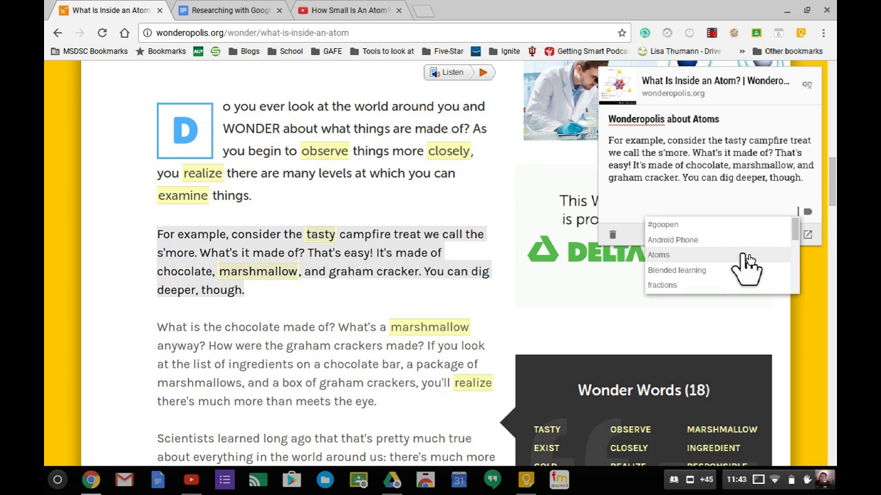
pyautogui.scroll(-2, 743, 265)
pyautogui.scroll(2, 743, 265)
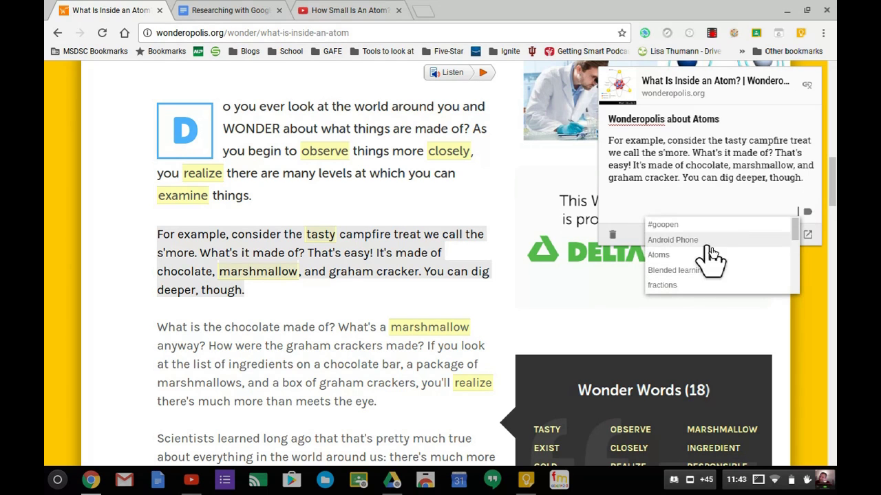
pyautogui.click(709, 256)
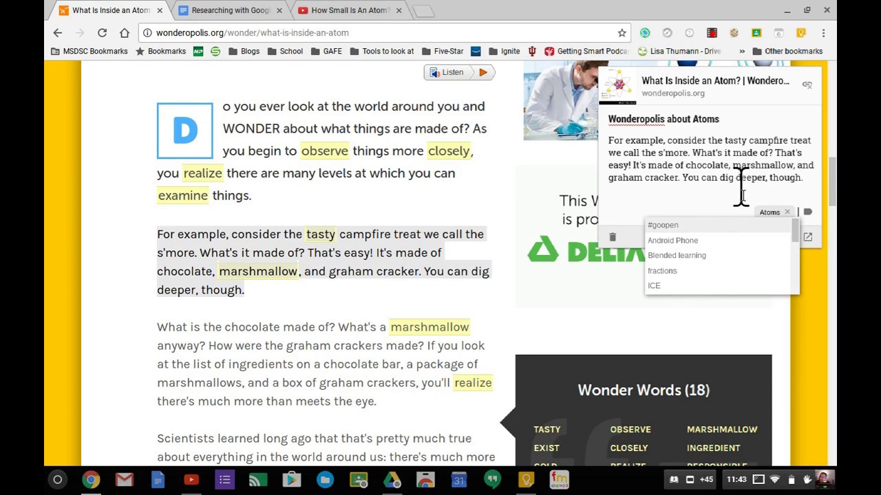
pyautogui.scroll(-6, 715, 271)
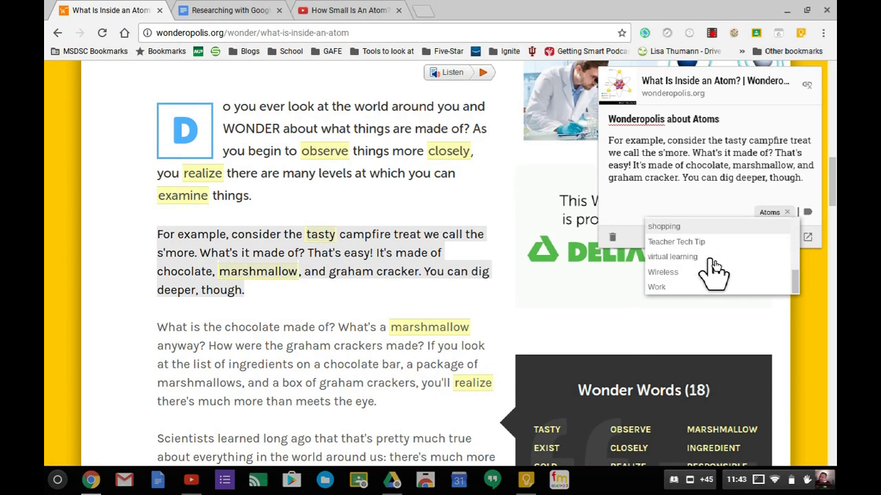
pyautogui.scroll(3, 711, 269)
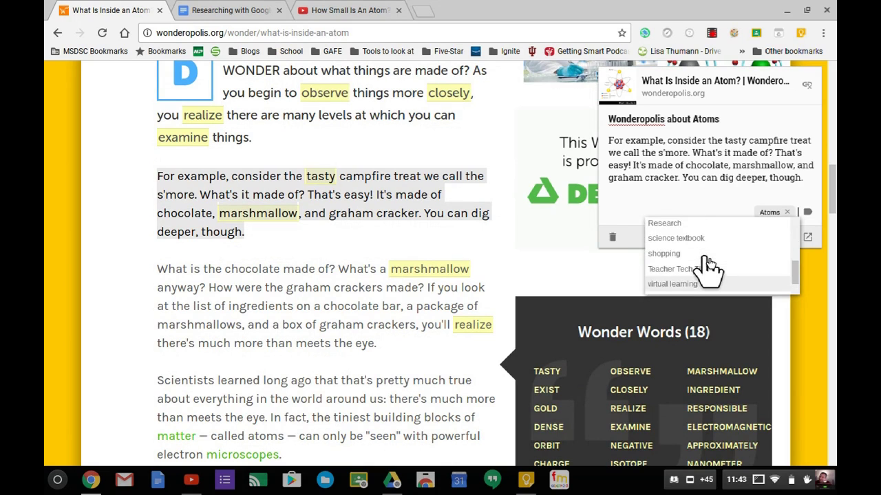
pyautogui.click(703, 259)
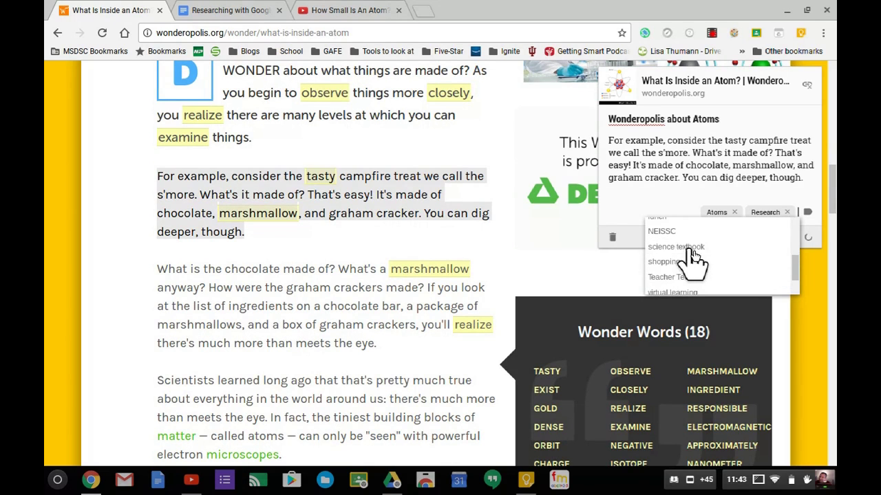
pyautogui.click(681, 200)
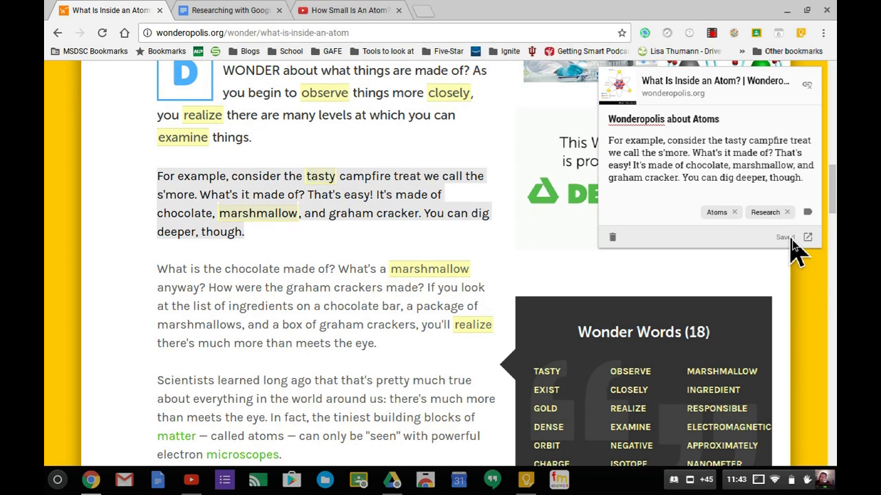
# - Add the paragraph defining what an atom is to the atoms note
pyautogui.click(370, 374)
pyautogui.scroll(-3, 385, 382)
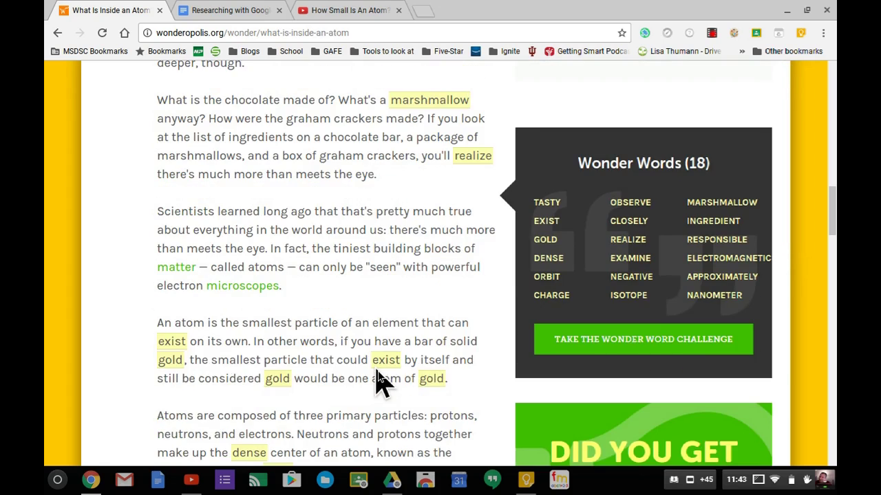
pyautogui.scroll(-2, 377, 377)
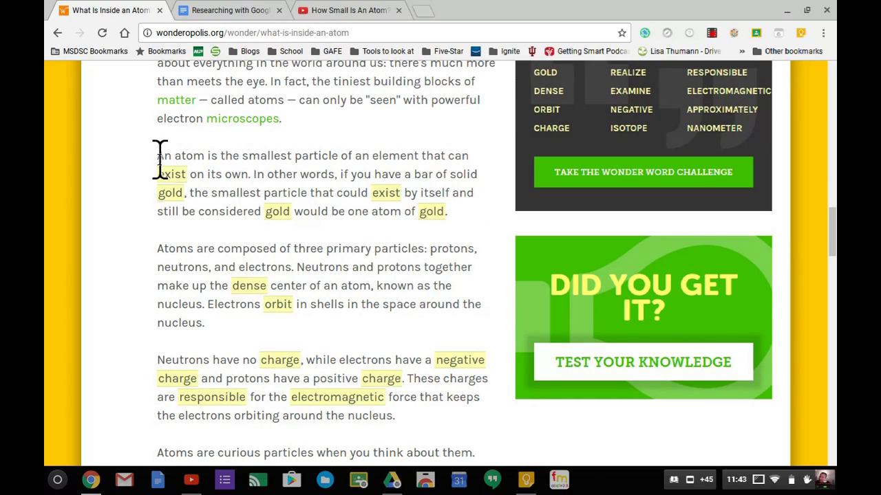
pyautogui.moveTo(159, 156); pyautogui.dragTo(464, 216)
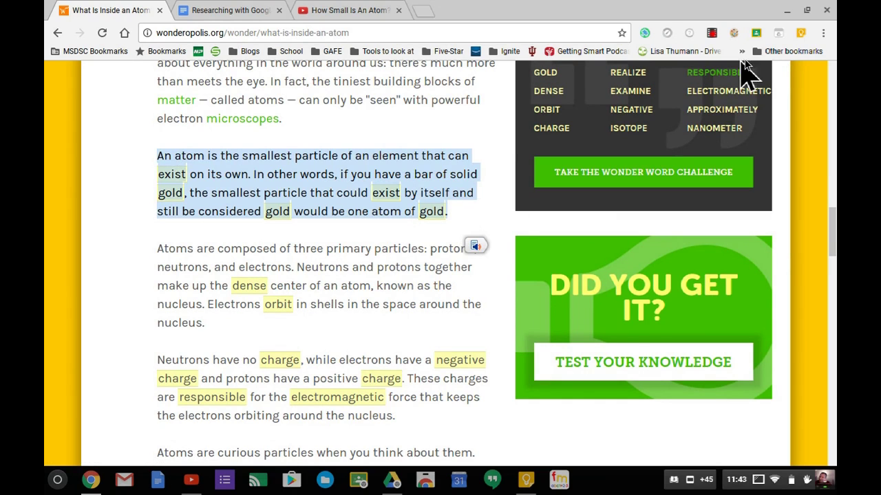
pyautogui.click(801, 34)
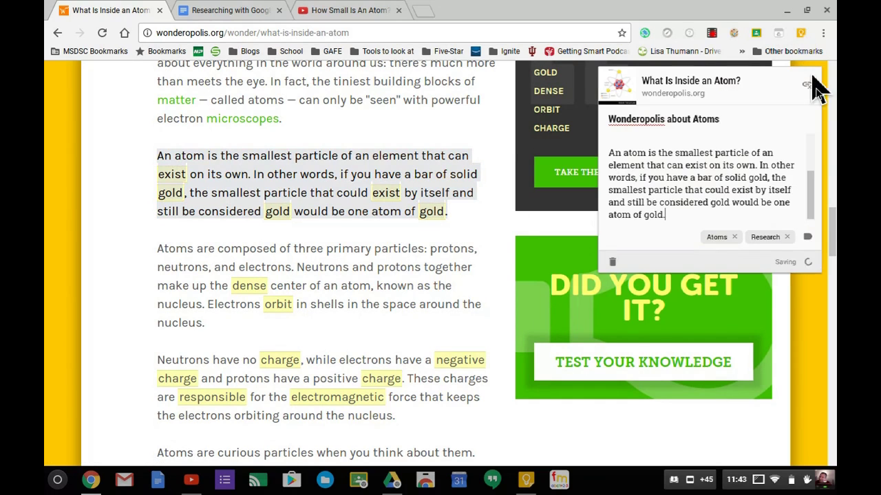
# - Below the s'more paragraph, add '- This is important!' and 'I need to include this in my report!'
pyautogui.scroll(-1, 774, 187)
pyautogui.scroll(2, 778, 187)
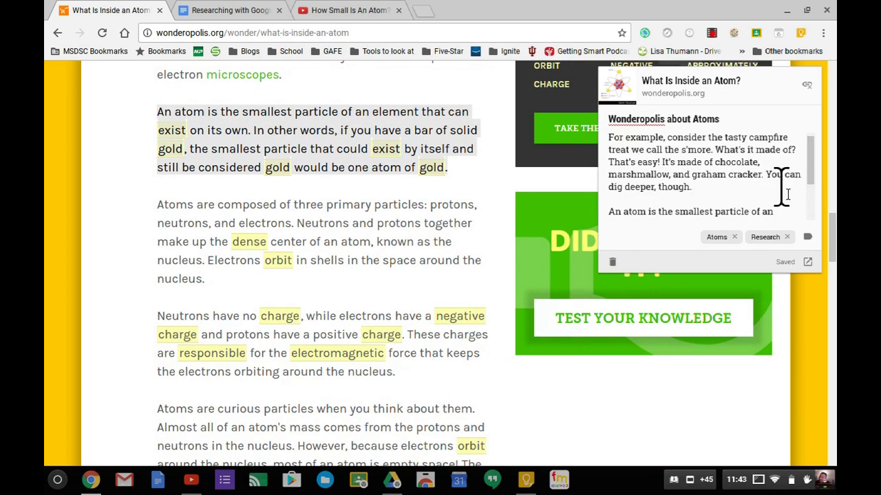
pyautogui.scroll(-2, 780, 186)
pyautogui.scroll(3, 782, 185)
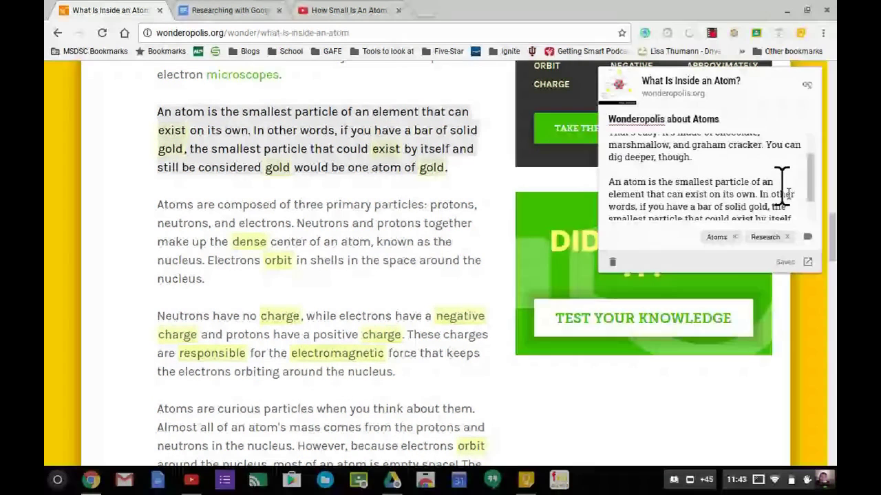
pyautogui.scroll(-3, 783, 186)
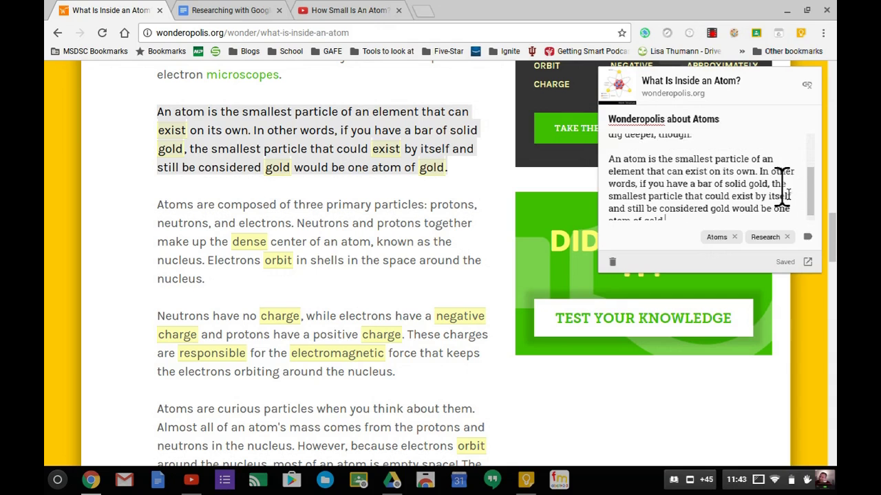
pyautogui.scroll(3, 732, 186)
pyautogui.scroll(-2, 734, 184)
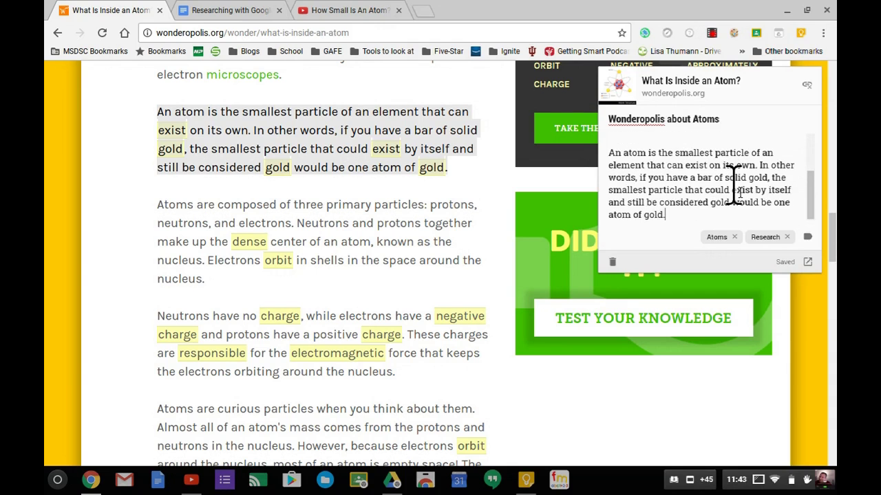
pyautogui.scroll(2, 731, 182)
pyautogui.click(721, 169)
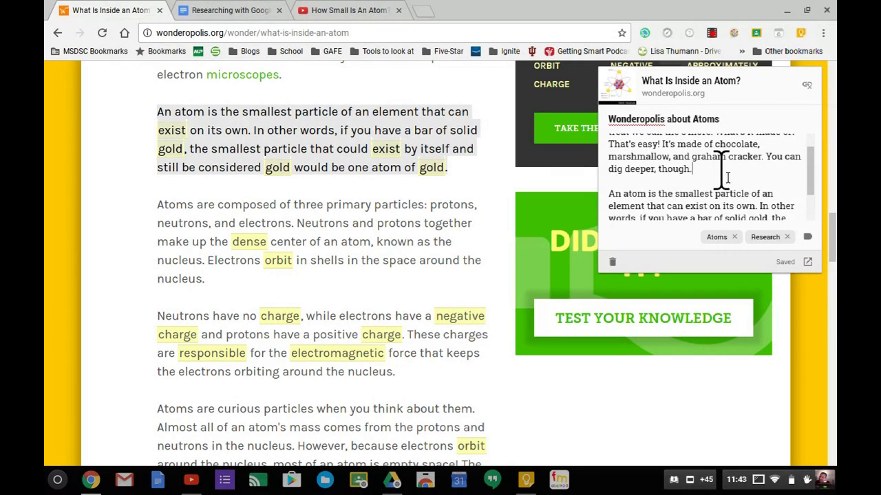
pyautogui.press('Return')
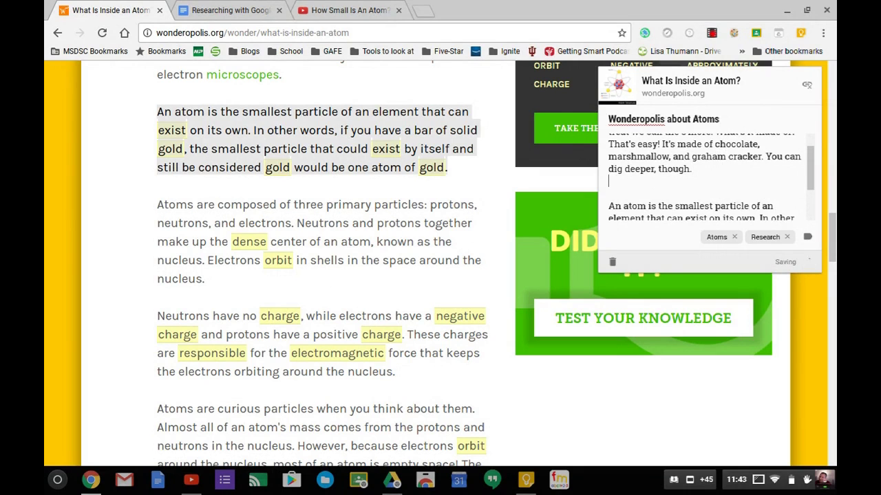
pyautogui.press('Return')
pyautogui.write('- This is important!')
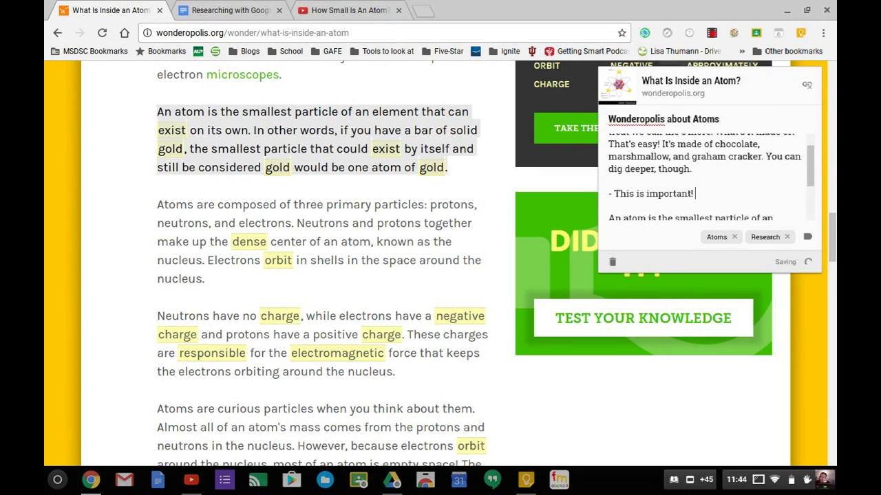
pyautogui.press('Return')
pyautogui.press('Return')
pyautogui.write('_I need to include this in my report!')
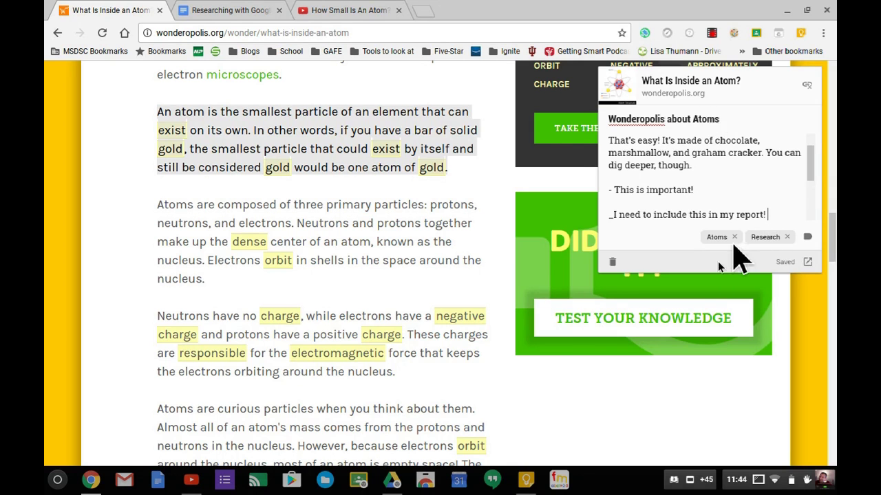
# - Review the updated atoms note and close its card
pyautogui.scroll(-3, 448, 354)
pyautogui.scroll(-3, 448, 355)
pyautogui.scroll(15, 448, 358)
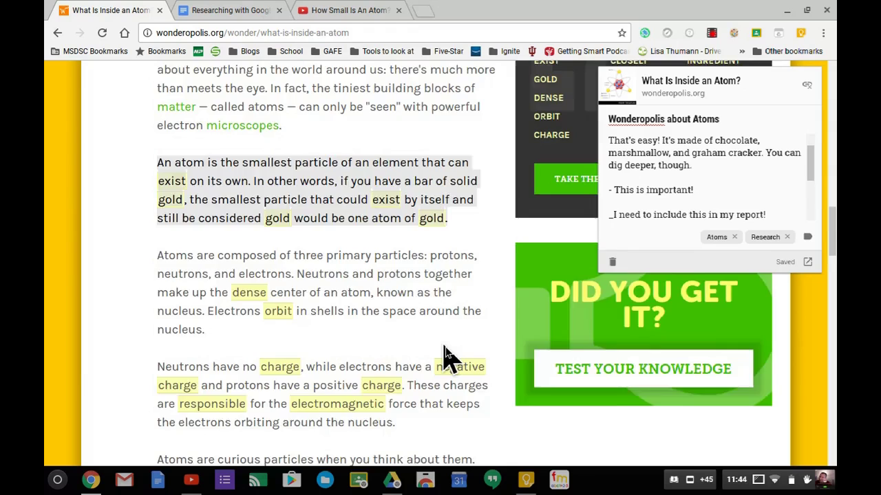
pyautogui.scroll(-5, 444, 355)
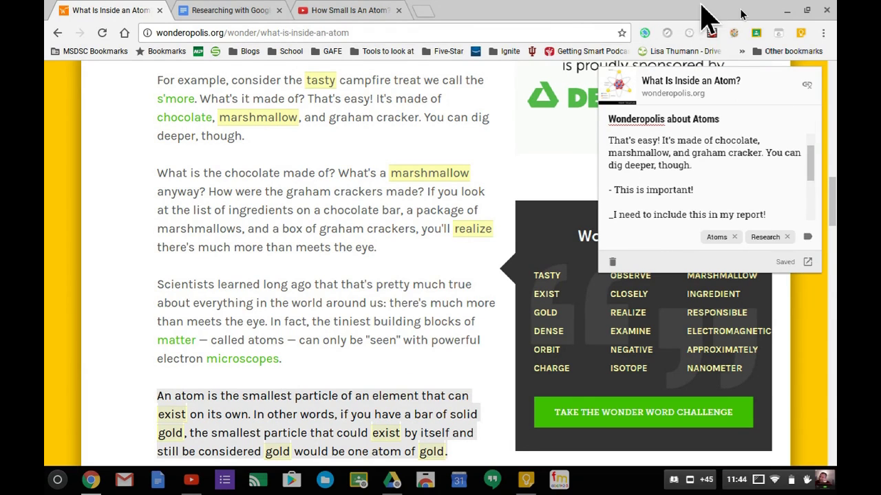
pyautogui.click(802, 32)
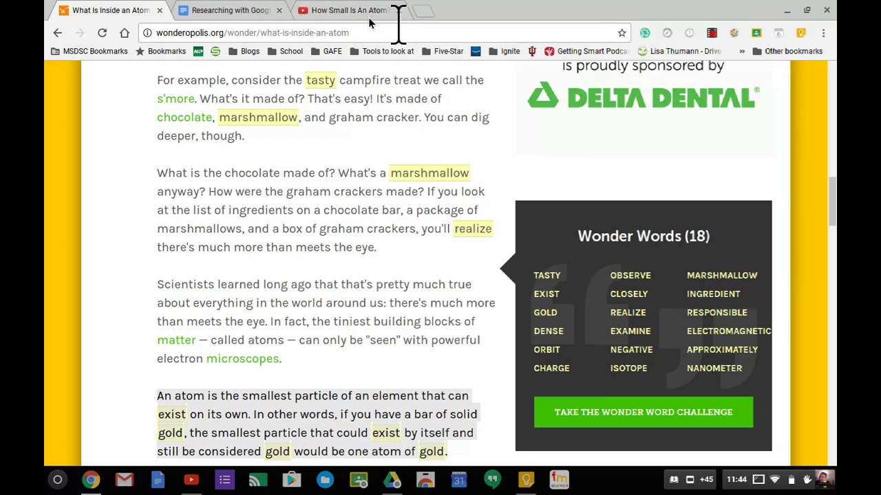
# - Play the 'How Small Is An Atom' video and note its fist-and-Earth comparison in a Keep note titled 'Atoms'
pyautogui.click(355, 12)
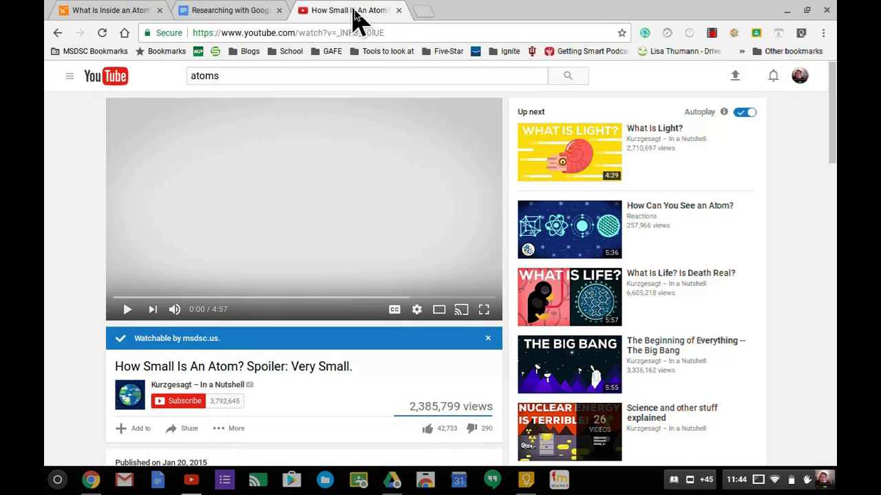
pyautogui.click(128, 311)
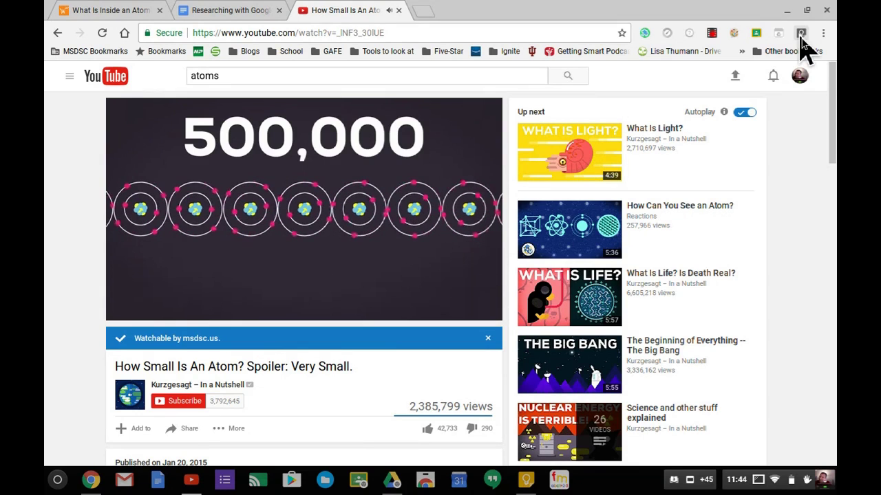
pyautogui.click(801, 38)
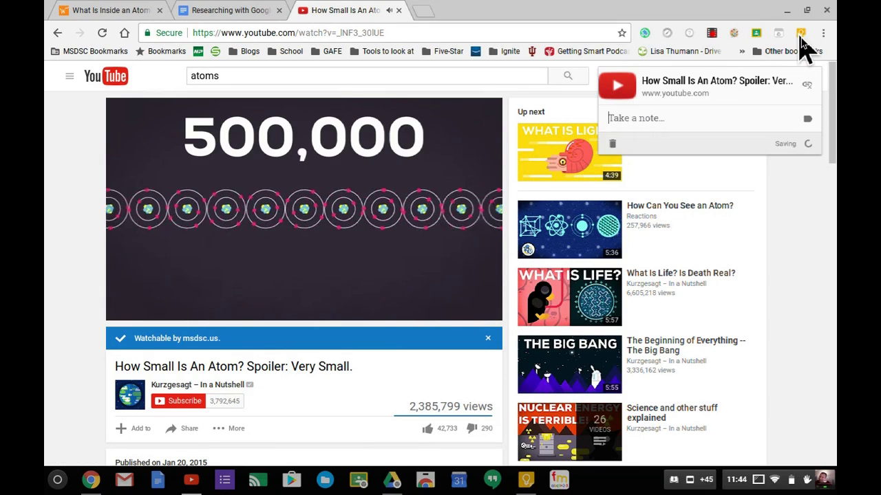
pyautogui.click(716, 120)
pyautogui.write('Atoms')
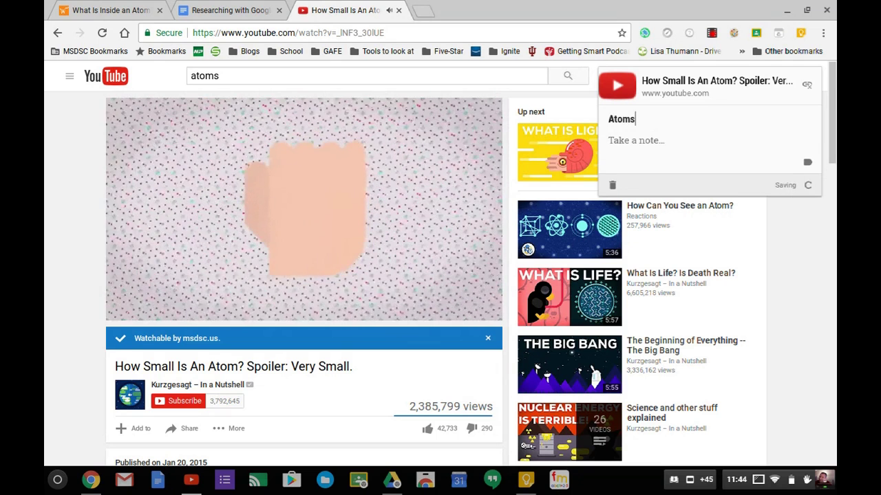
pyautogui.press('Return')
pyautogui.write('Atoms are really small!')
pyautogui.press('Return')
pyautogui.press('Return')
pyautogui.write('Your fist')
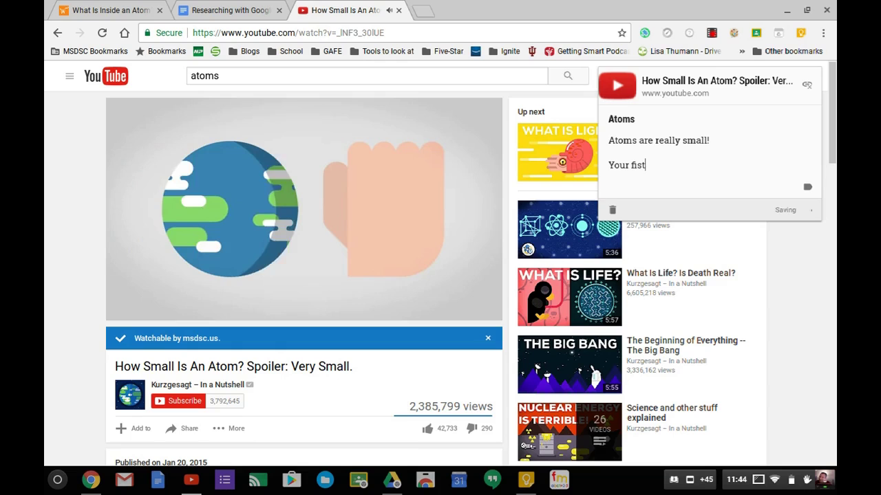
pyautogui.write(' would be the size of earth if a marble was the siz')
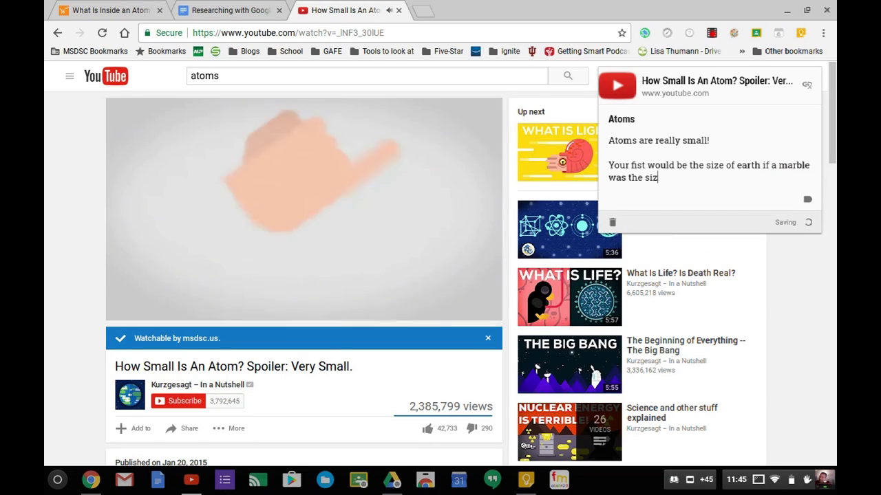
pyautogui.write('e of an atom.')
# - Pause the video and give the 'Atoms' note the Atoms and Research labels
pyautogui.click(305, 206)
pyautogui.click(801, 32)
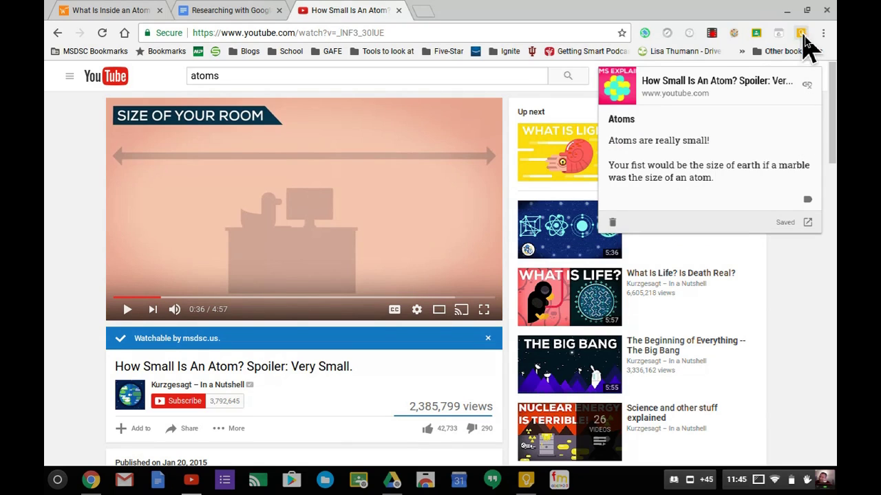
pyautogui.click(807, 200)
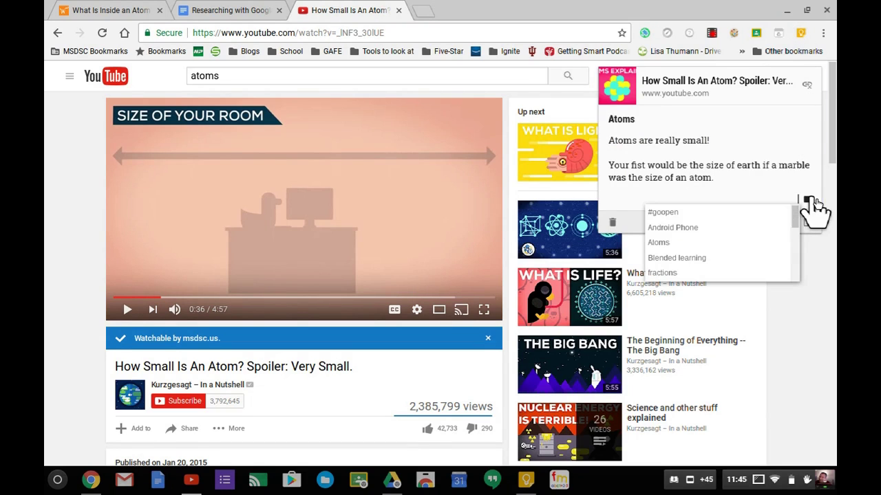
pyautogui.click(726, 245)
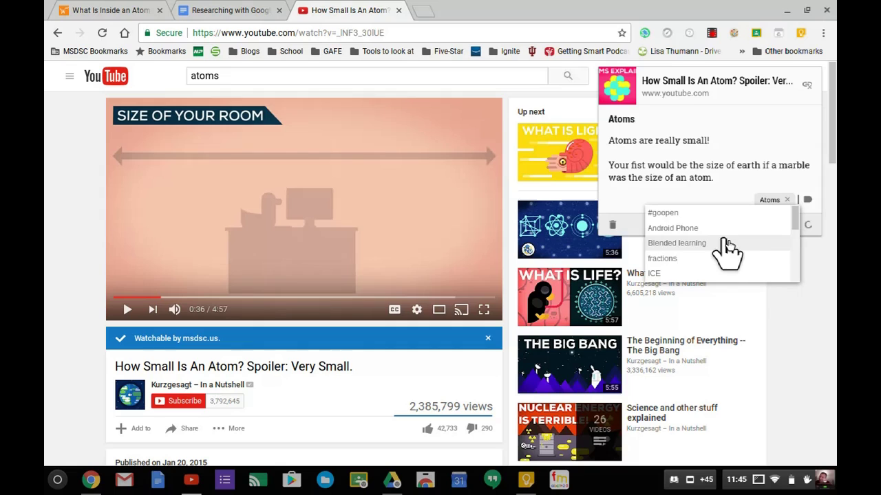
pyautogui.scroll(-3, 755, 255)
pyautogui.scroll(-2, 753, 255)
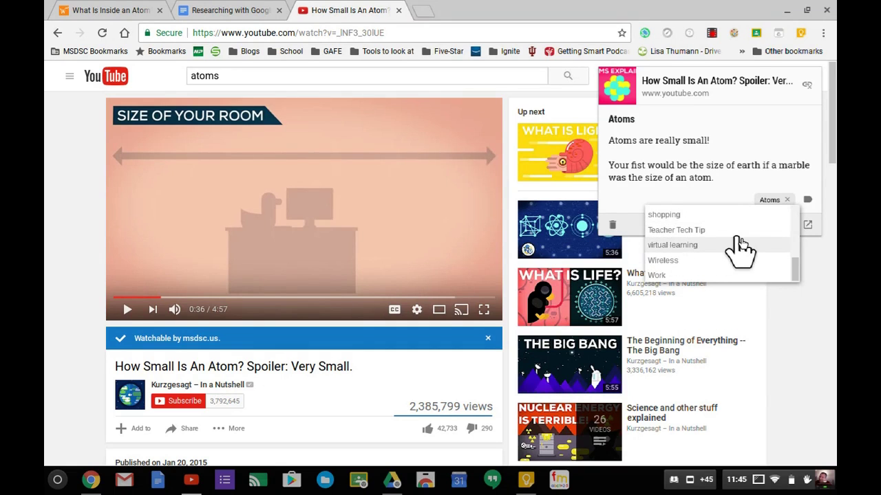
pyautogui.scroll(3, 730, 259)
pyautogui.scroll(1, 708, 255)
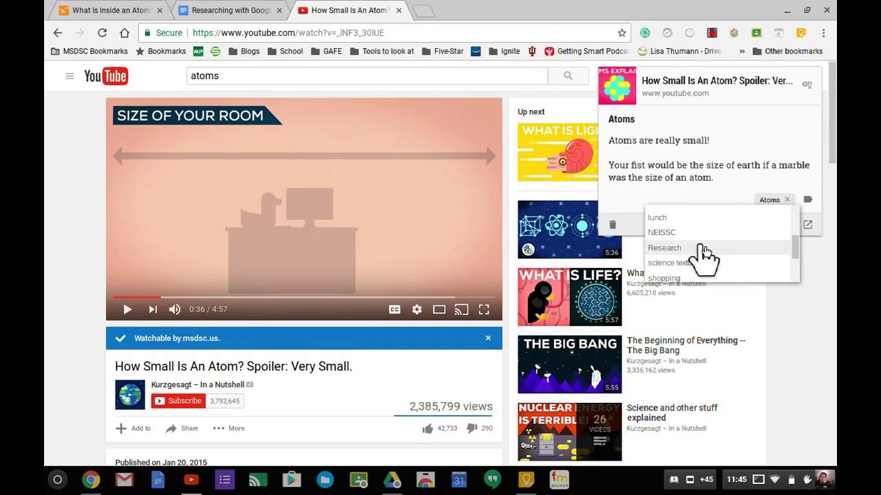
pyautogui.click(704, 249)
pyautogui.click(769, 130)
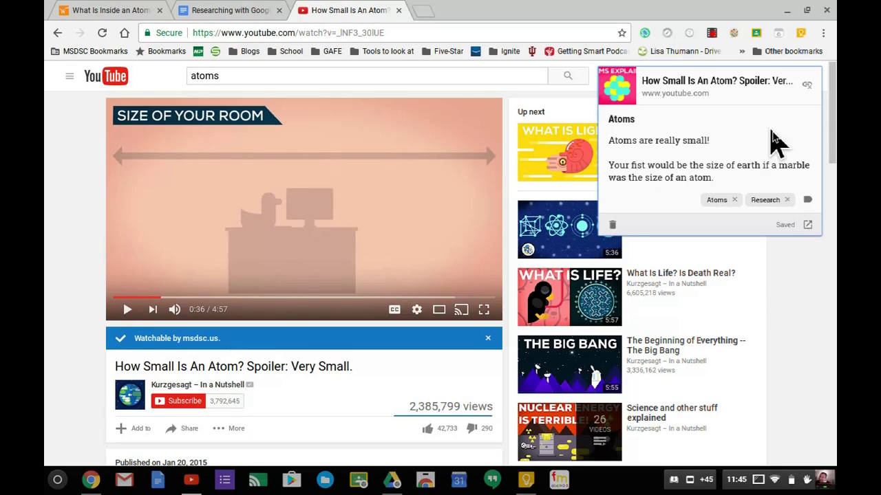
pyautogui.click(800, 34)
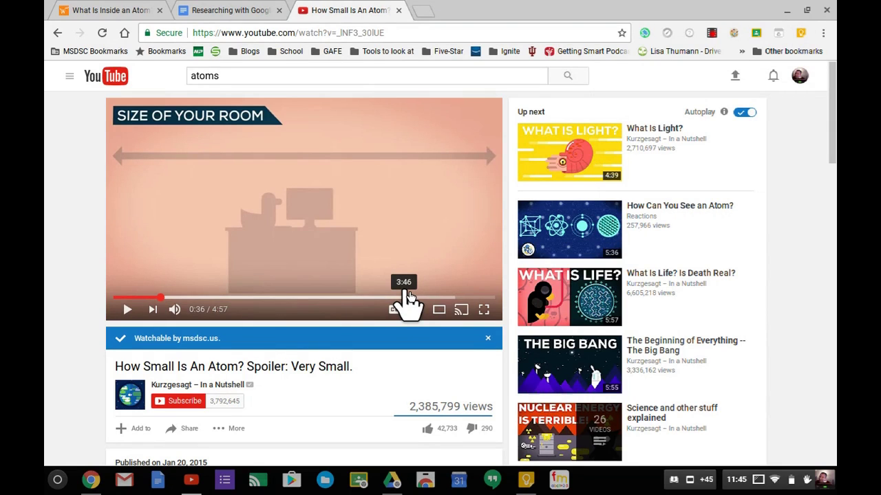
# - Go to the 'Researching with Google Keep' document, opening Keep briefly, then minimizing it
pyautogui.click(235, 10)
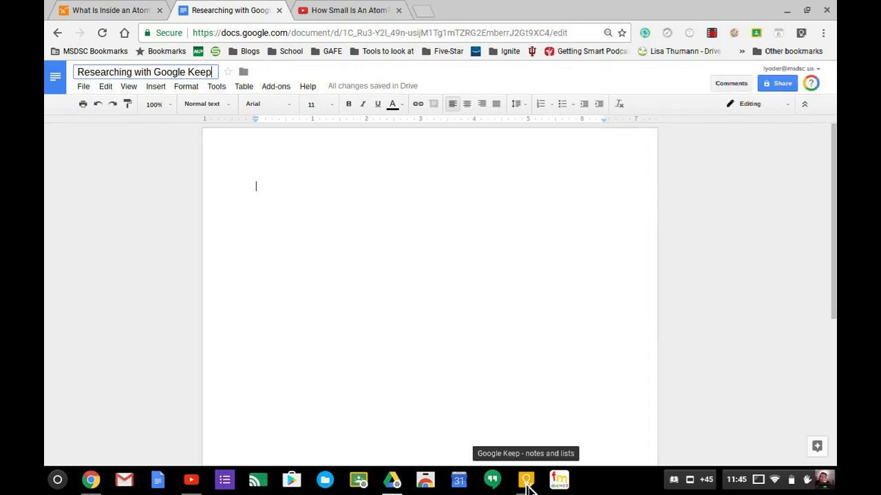
pyautogui.click(527, 482)
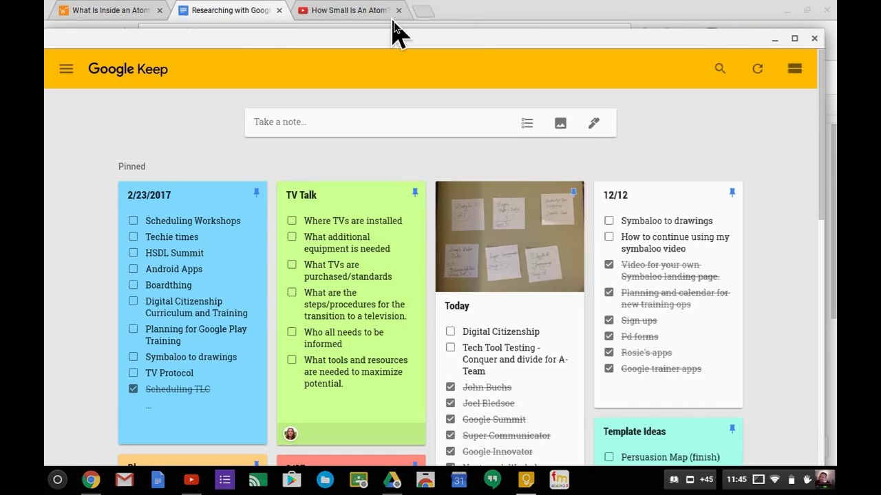
pyautogui.moveTo(265, 47); pyautogui.dragTo(288, 29)
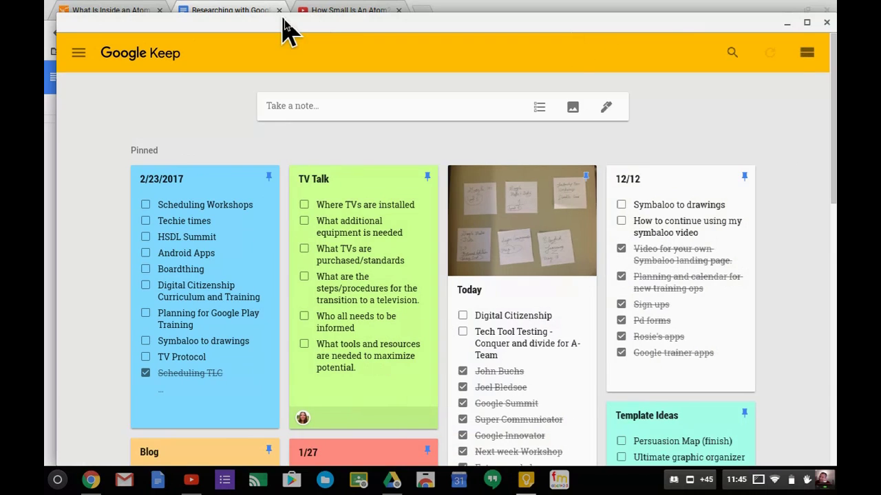
pyautogui.click(788, 22)
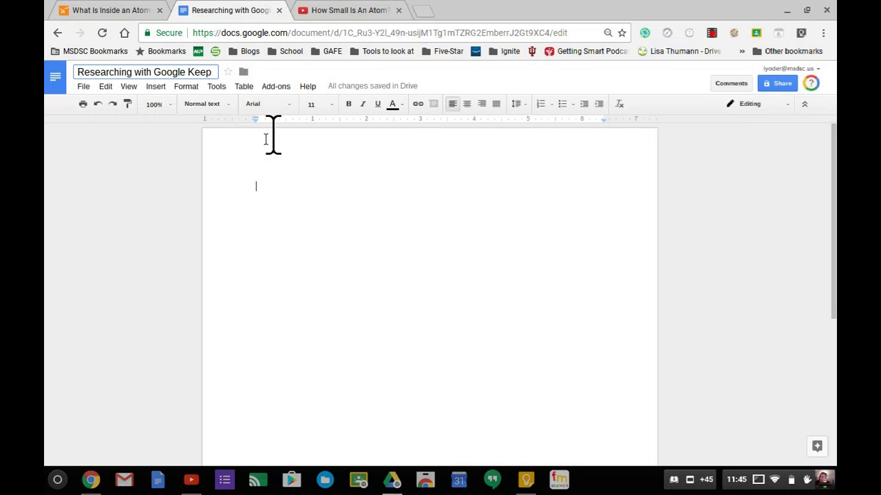
# - Open the Keep notepad from the Tools menu and search it for 'atoms'
pyautogui.click(275, 86)
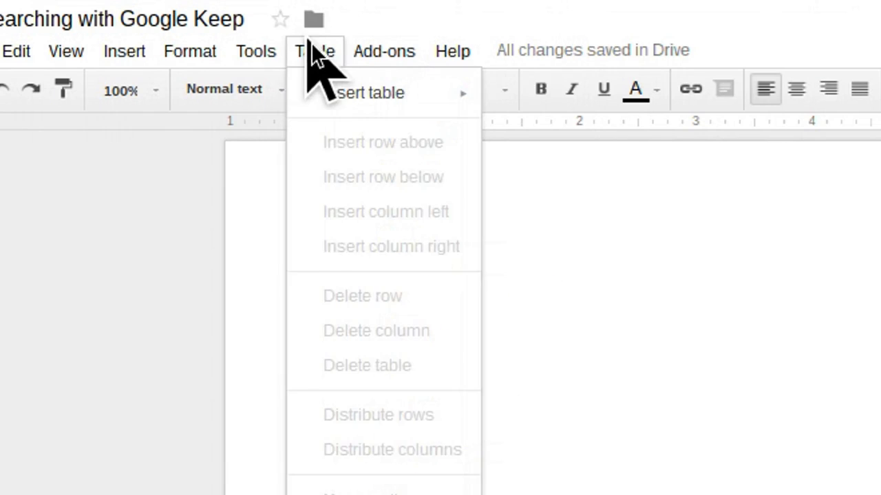
pyautogui.moveTo(224, 85)
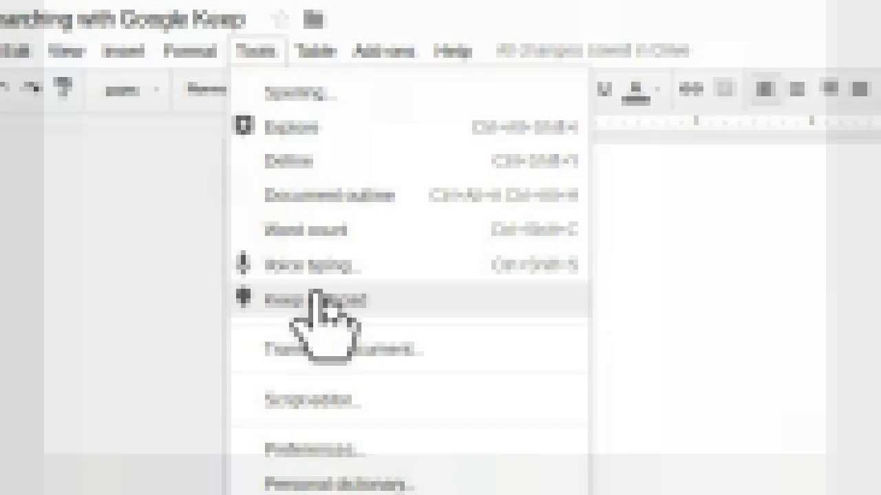
pyautogui.click(323, 300)
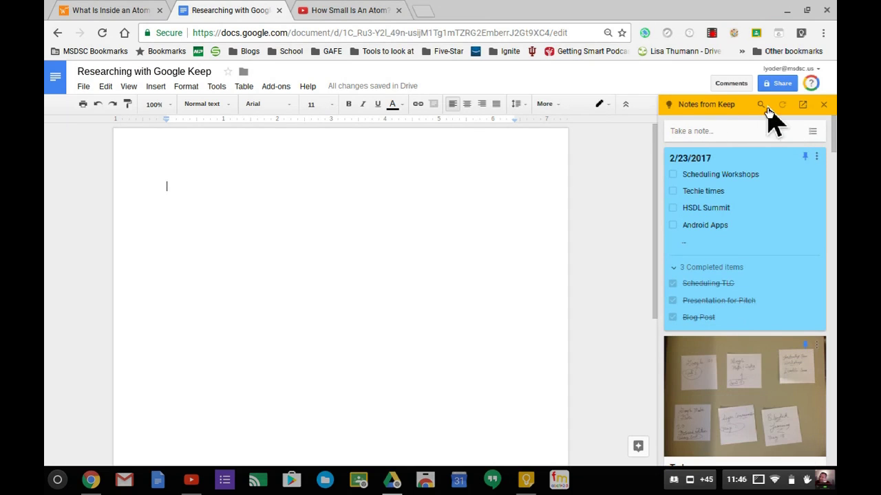
pyautogui.click(762, 106)
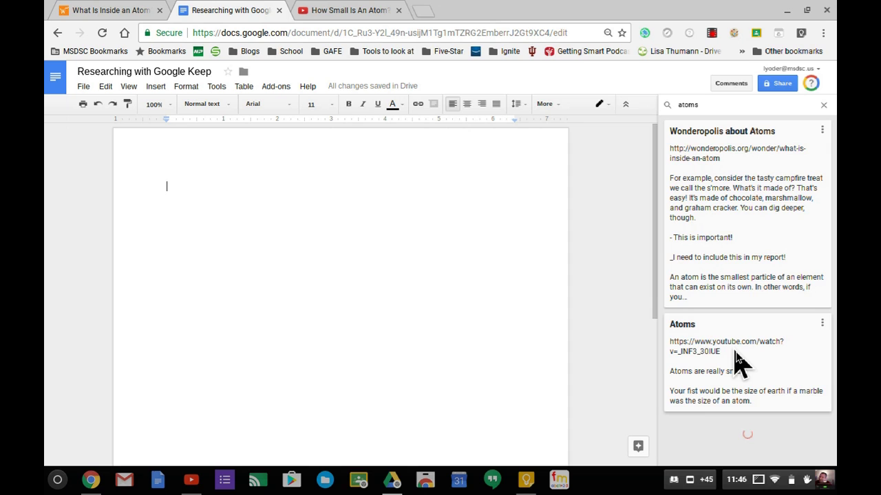
# - Copy the Wonderopolis article URL from the 'Wonderopolis about Atoms' note
pyautogui.click(696, 349)
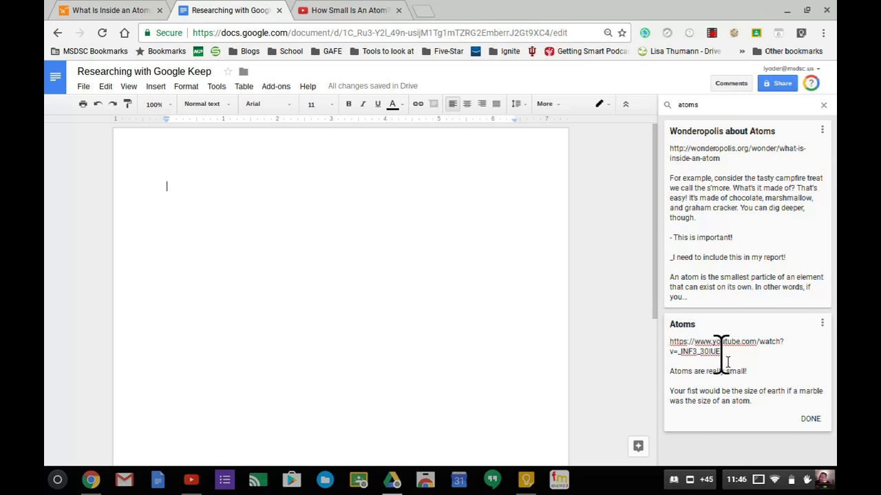
pyautogui.moveTo(721, 354); pyautogui.dragTo(702, 338)
pyautogui.click(716, 155)
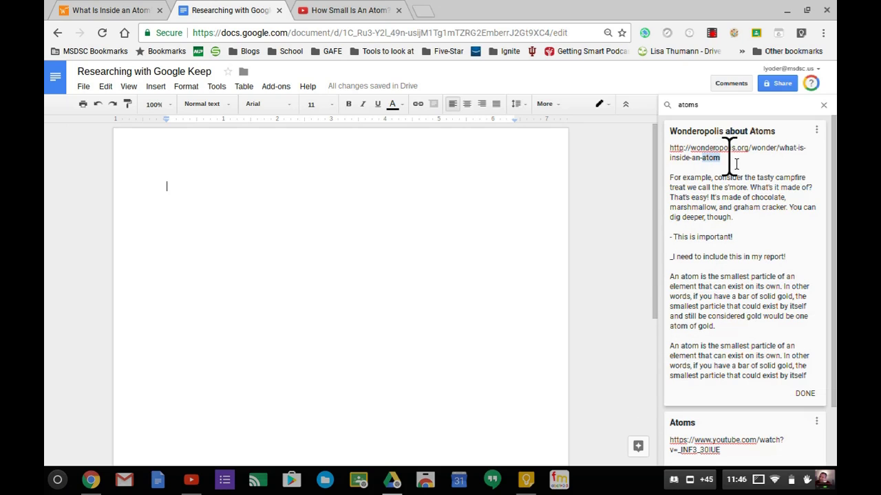
pyautogui.moveTo(723, 158)
pyautogui.mouseDown()
pyautogui.moveTo(681, 168)
pyautogui.moveTo(704, 171)
pyautogui.moveTo(706, 159)
pyautogui.mouseUp()
pyautogui.moveTo(674, 147); pyautogui.dragTo(721, 158)
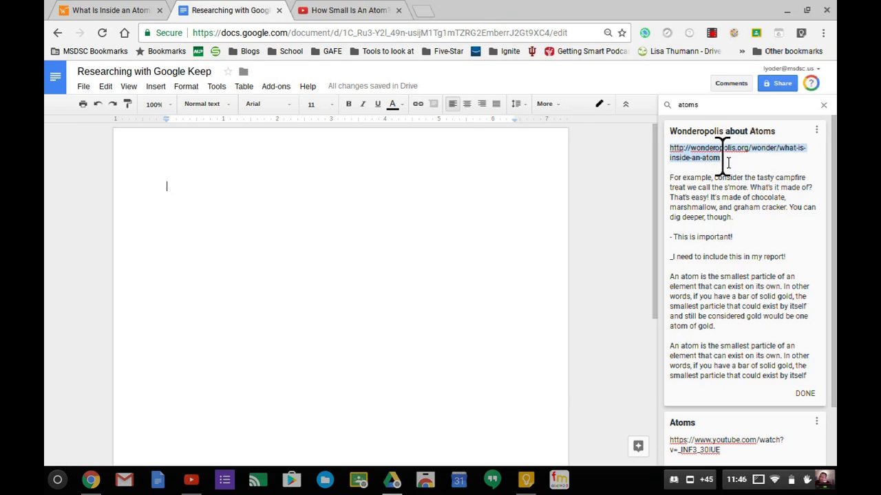
pyautogui.rightClick(703, 148)
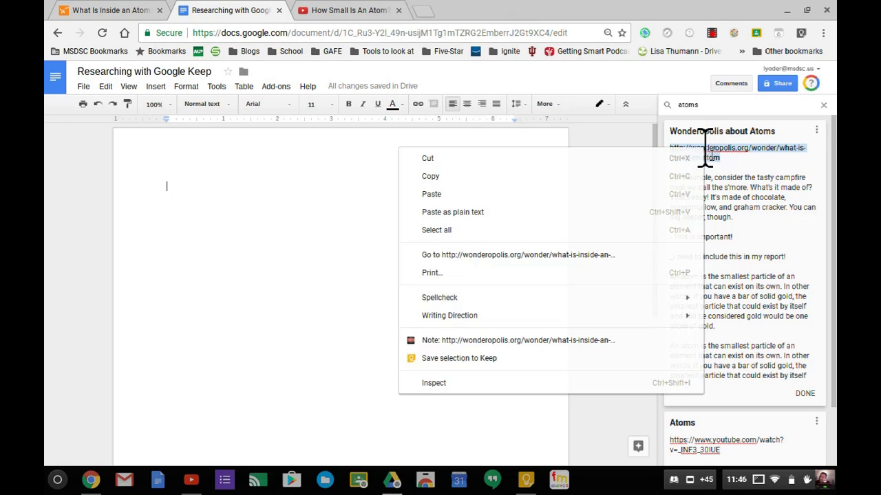
pyautogui.click(599, 183)
# - In the Keep app, follow the link in the 'Wonderopolis about Atoms' note under Others
pyautogui.click(526, 479)
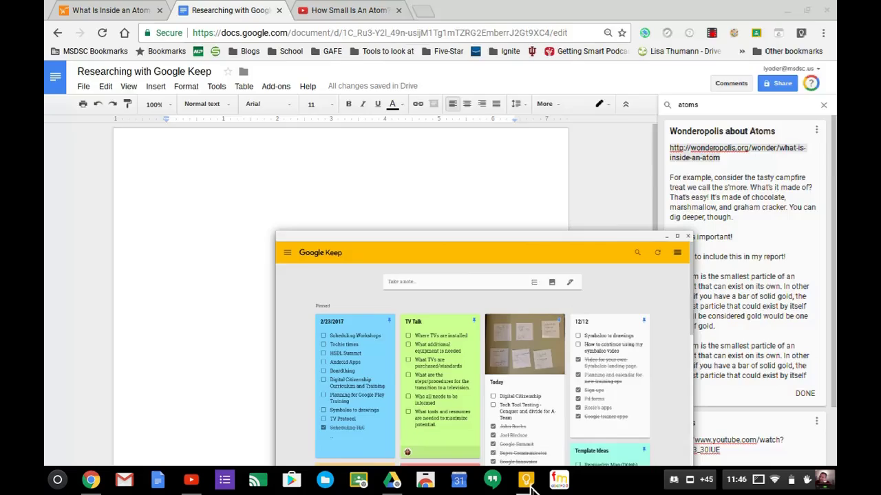
pyautogui.scroll(-5, 398, 242)
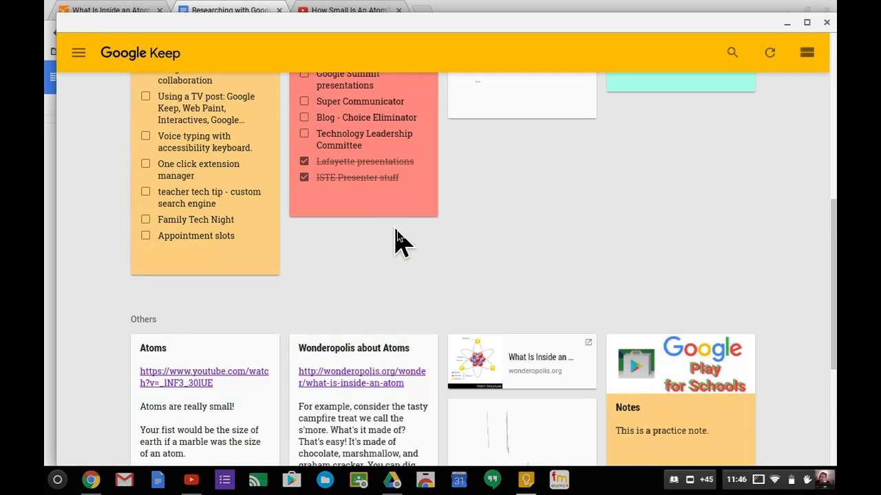
pyautogui.scroll(-2, 389, 320)
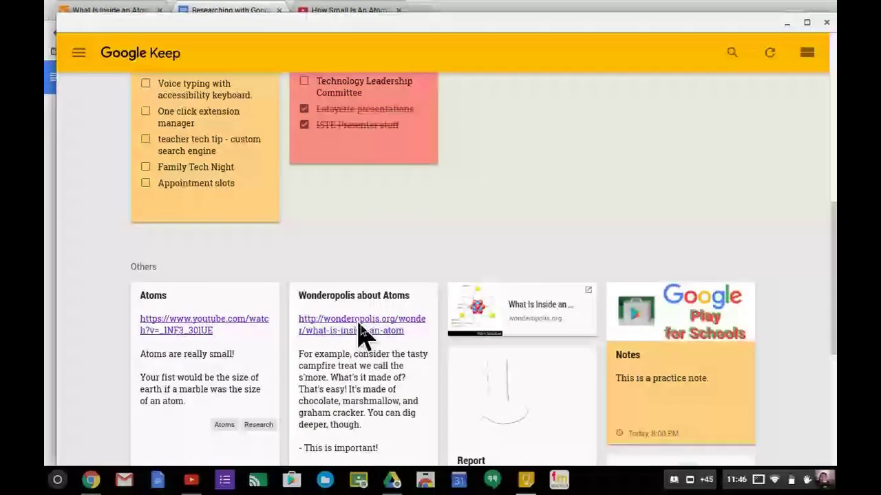
pyautogui.scroll(-3, 386, 334)
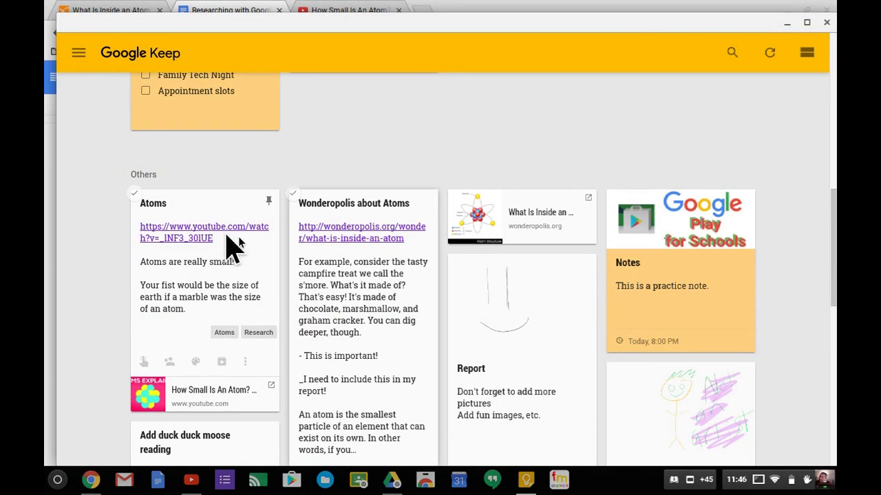
pyautogui.click(322, 238)
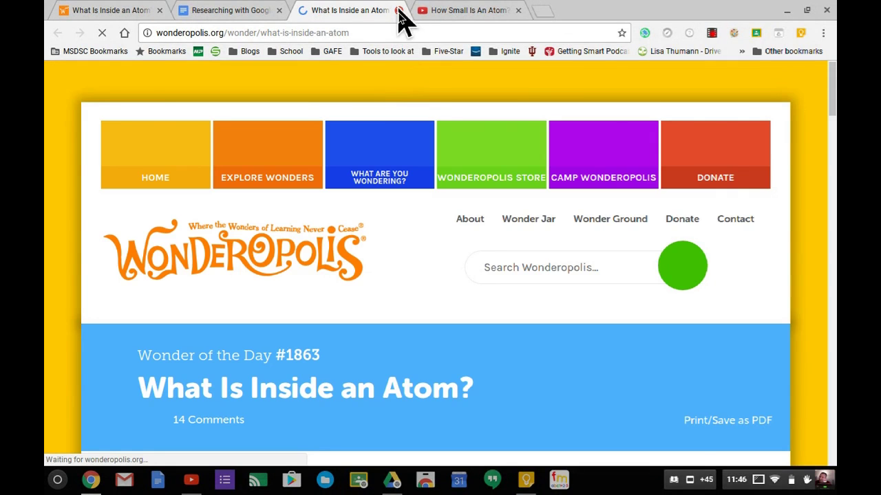
# - Close the duplicate Wonderopolis tab and clear the 'atoms' search in the Keep notepad
pyautogui.click(399, 10)
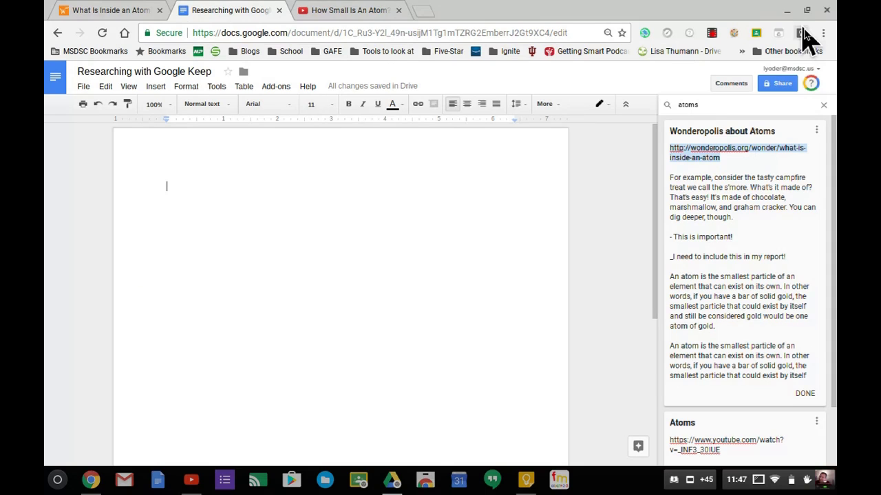
pyautogui.click(224, 88)
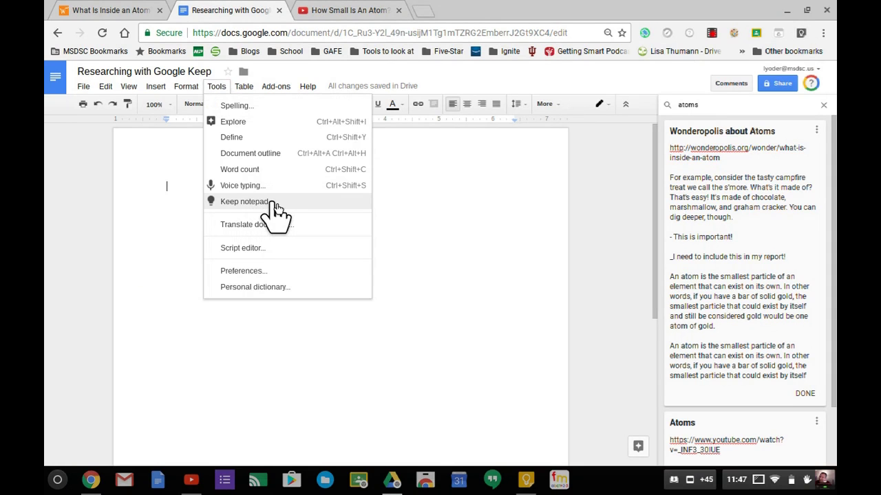
pyautogui.click(620, 191)
pyautogui.click(822, 110)
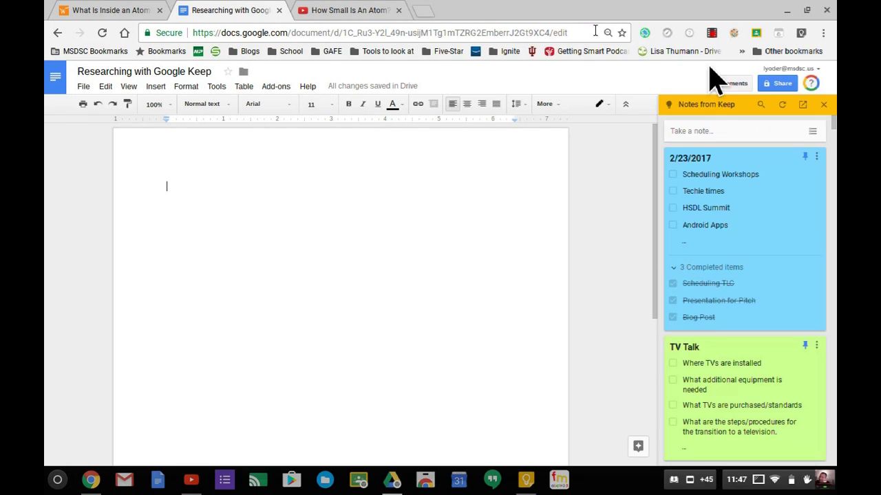